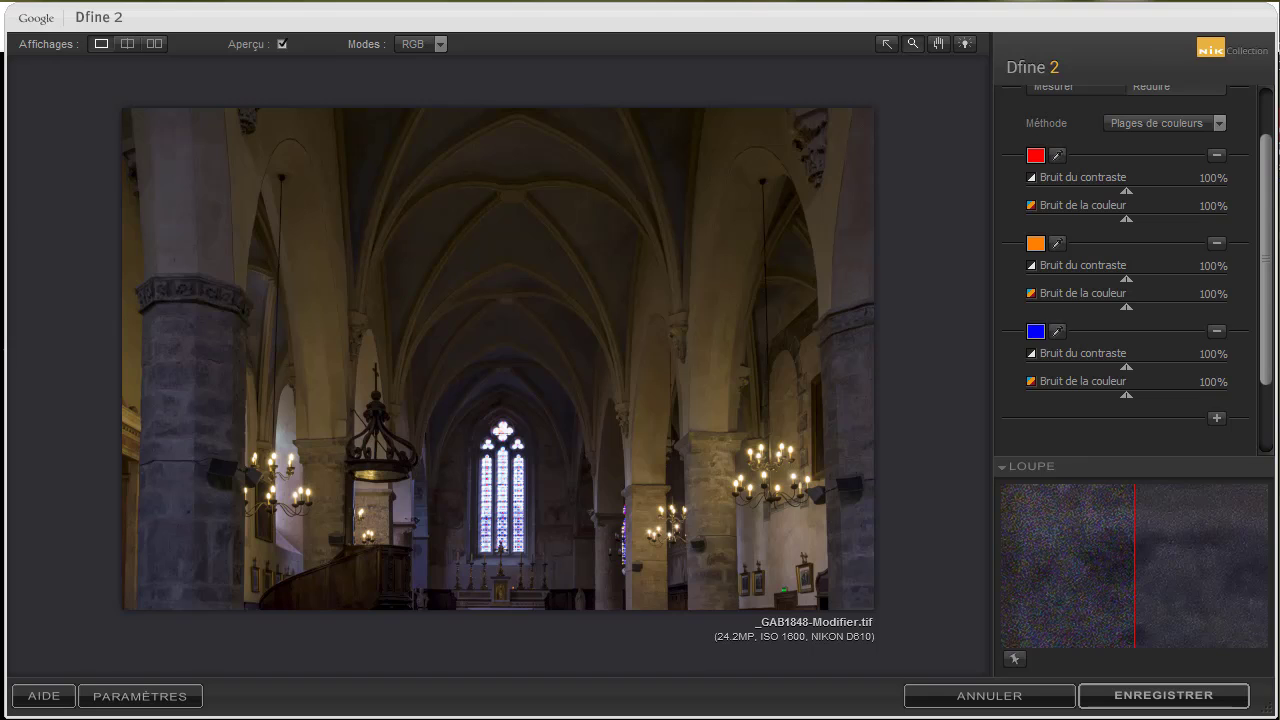
- Switch the noise reduction method to Points de contrôle and back to Plages de couleurs
click(1219, 124)
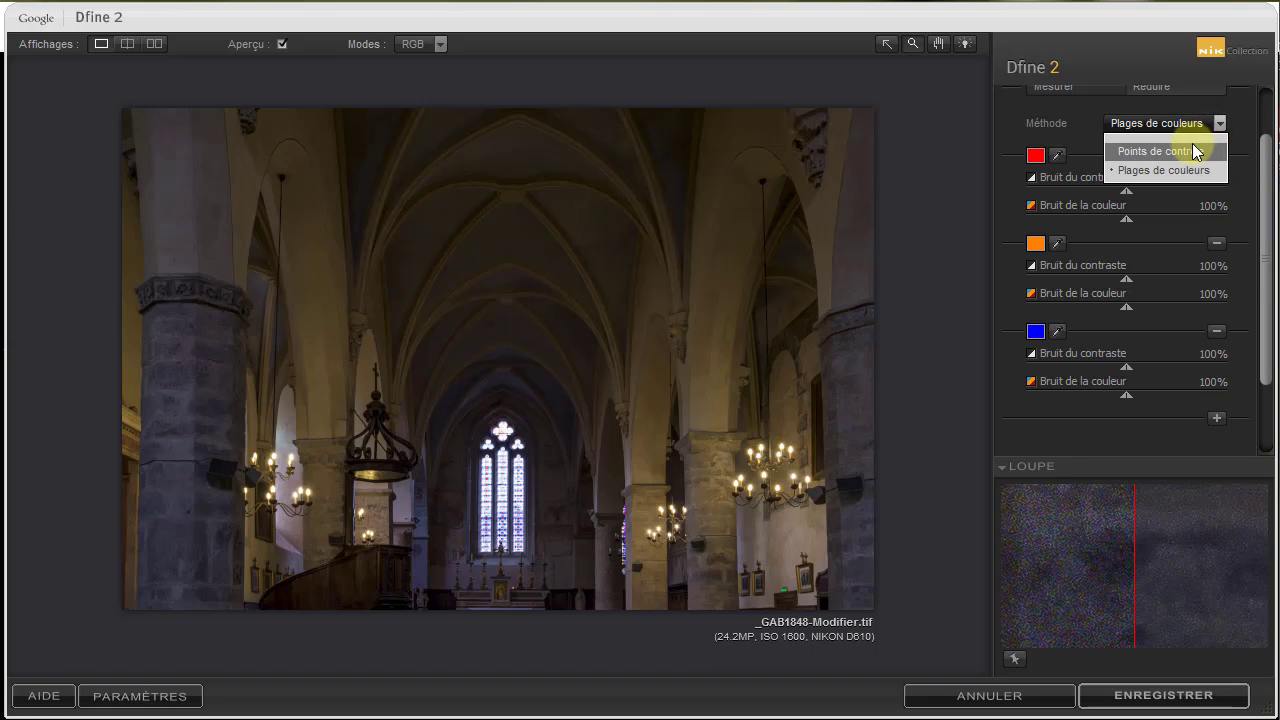
click(1194, 151)
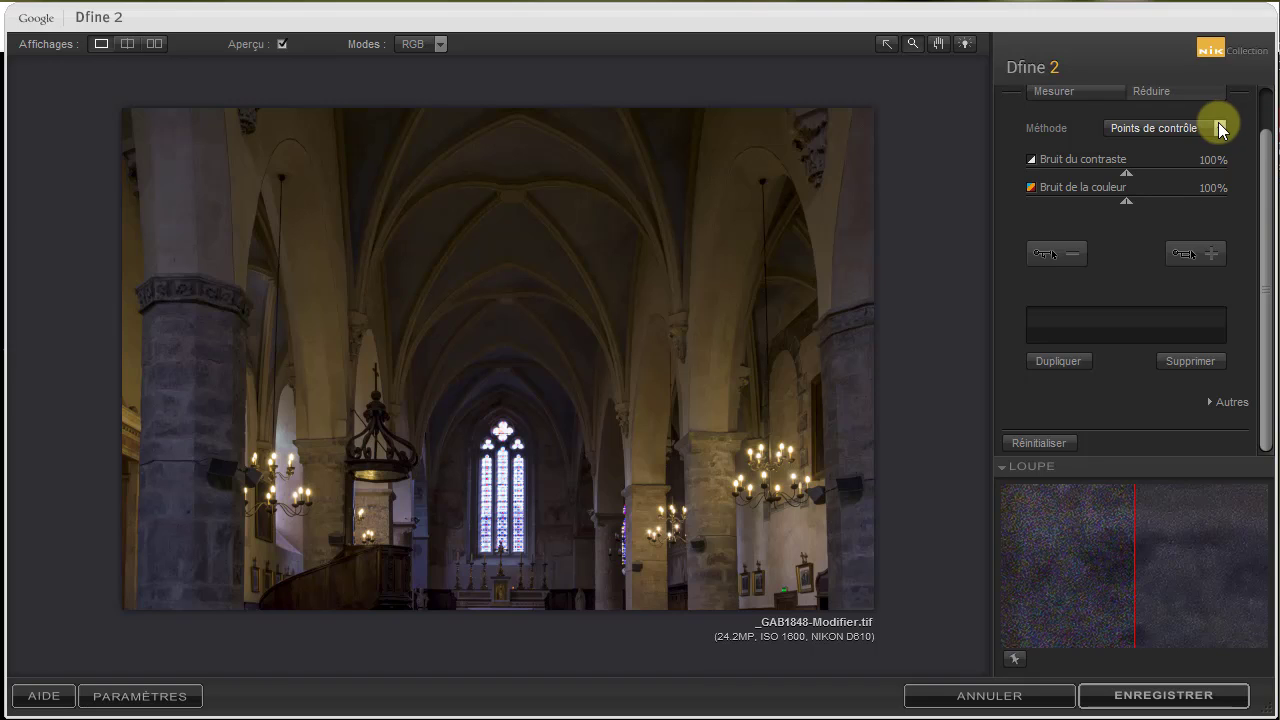
click(1220, 127)
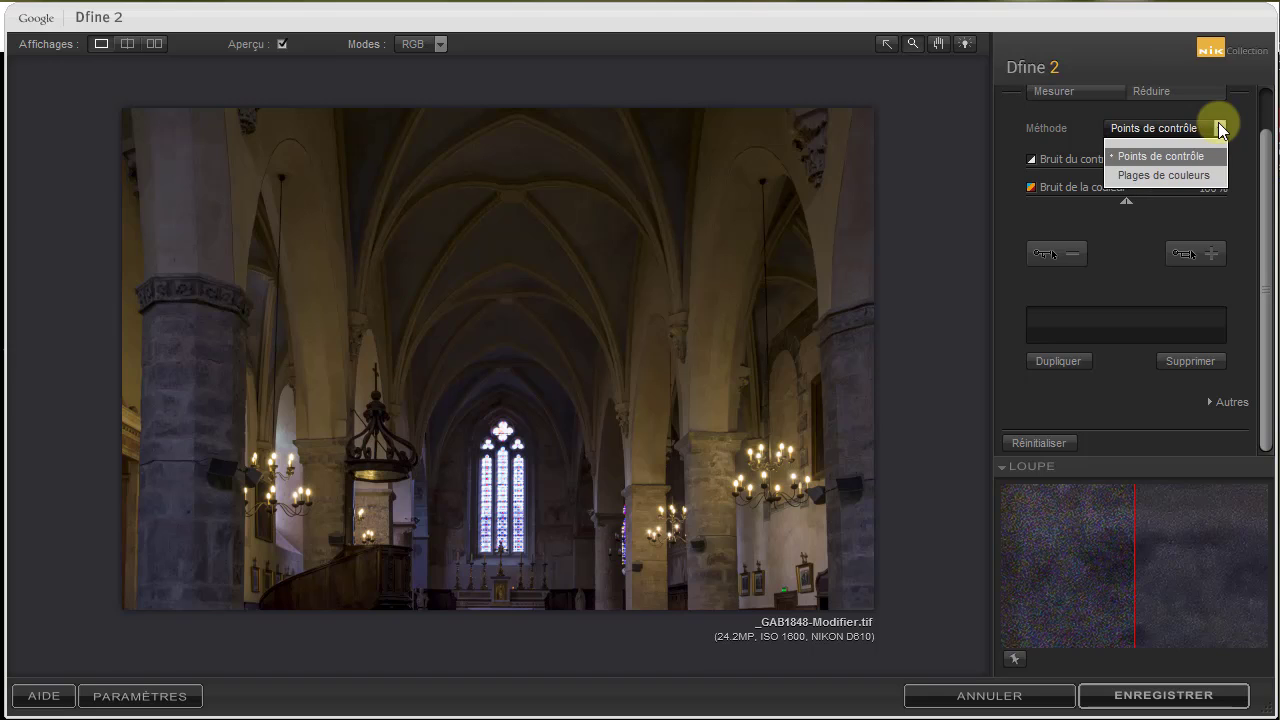
click(1184, 174)
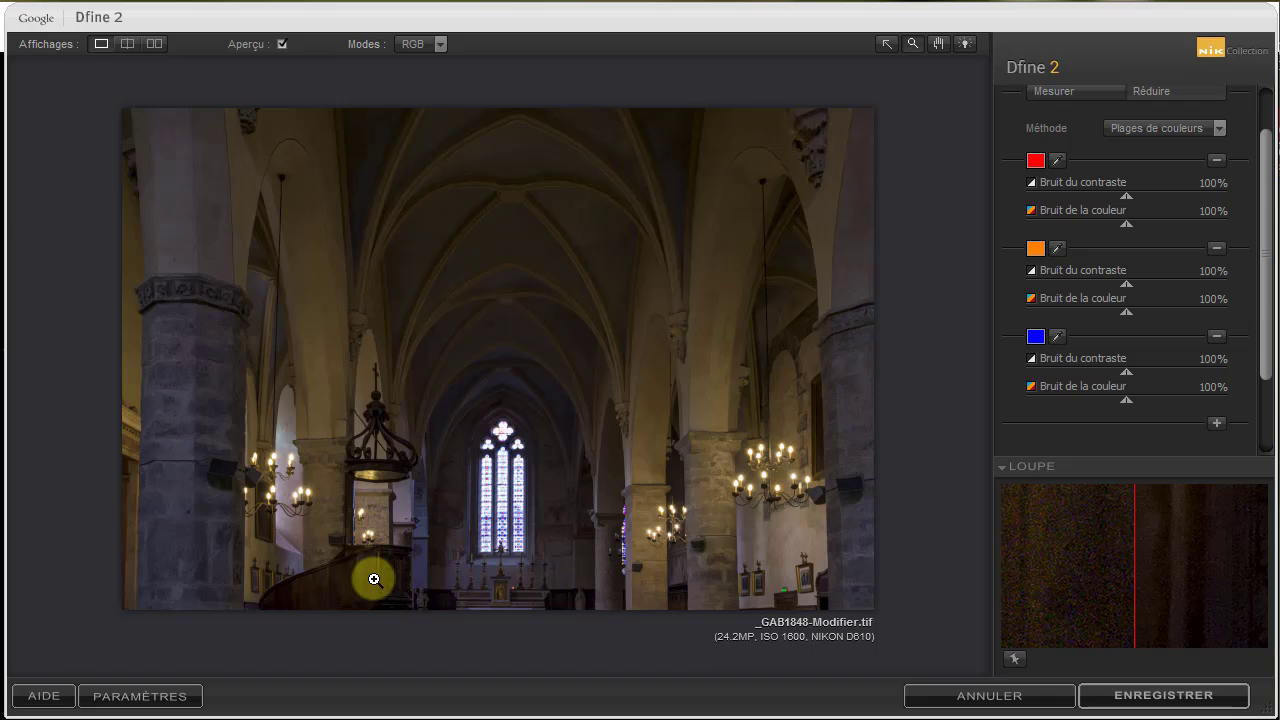
- Add a fourth colour range and sample its colour from the dark wooden pulpit staircase in the church photo
click(1220, 424)
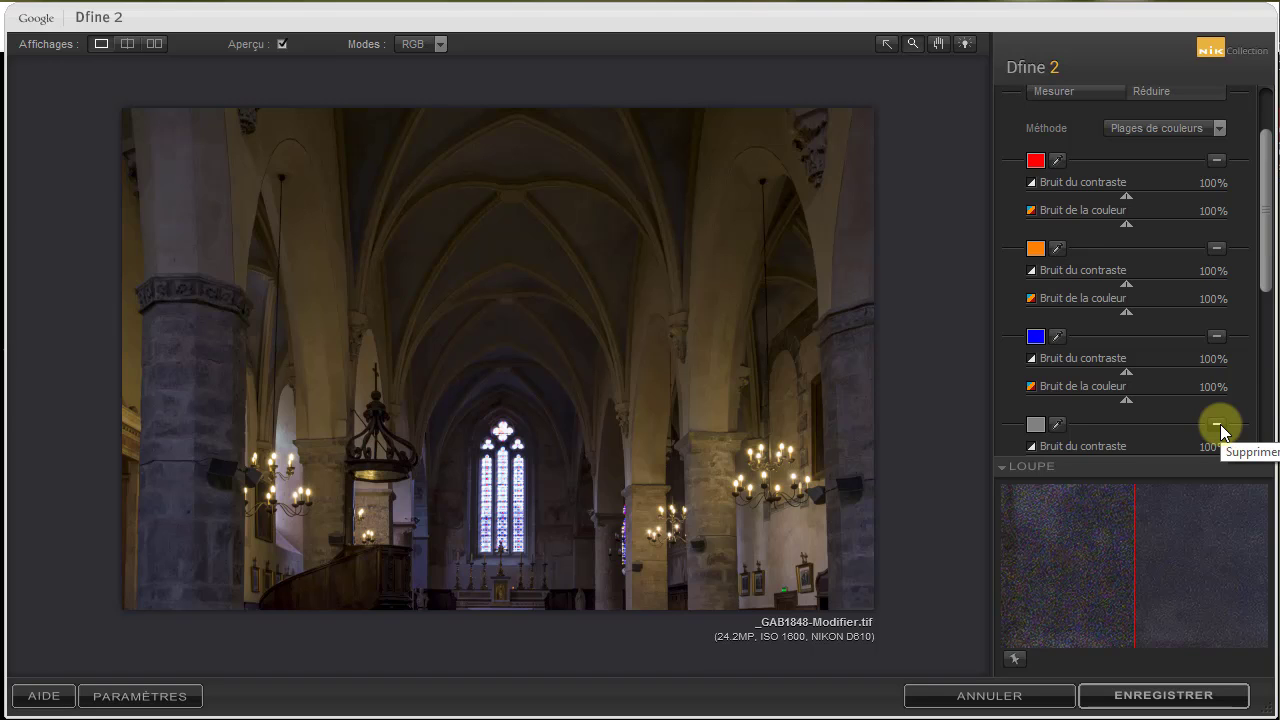
drag(1257, 266, 1257, 357)
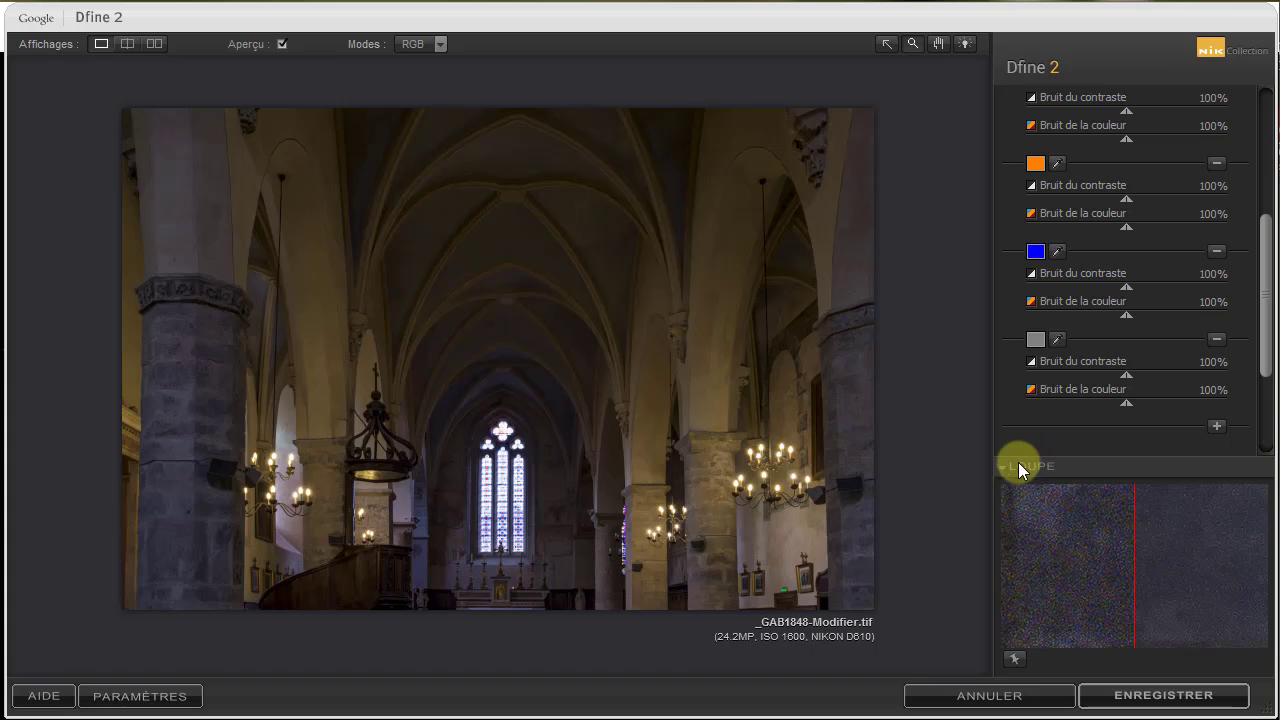
click(1055, 338)
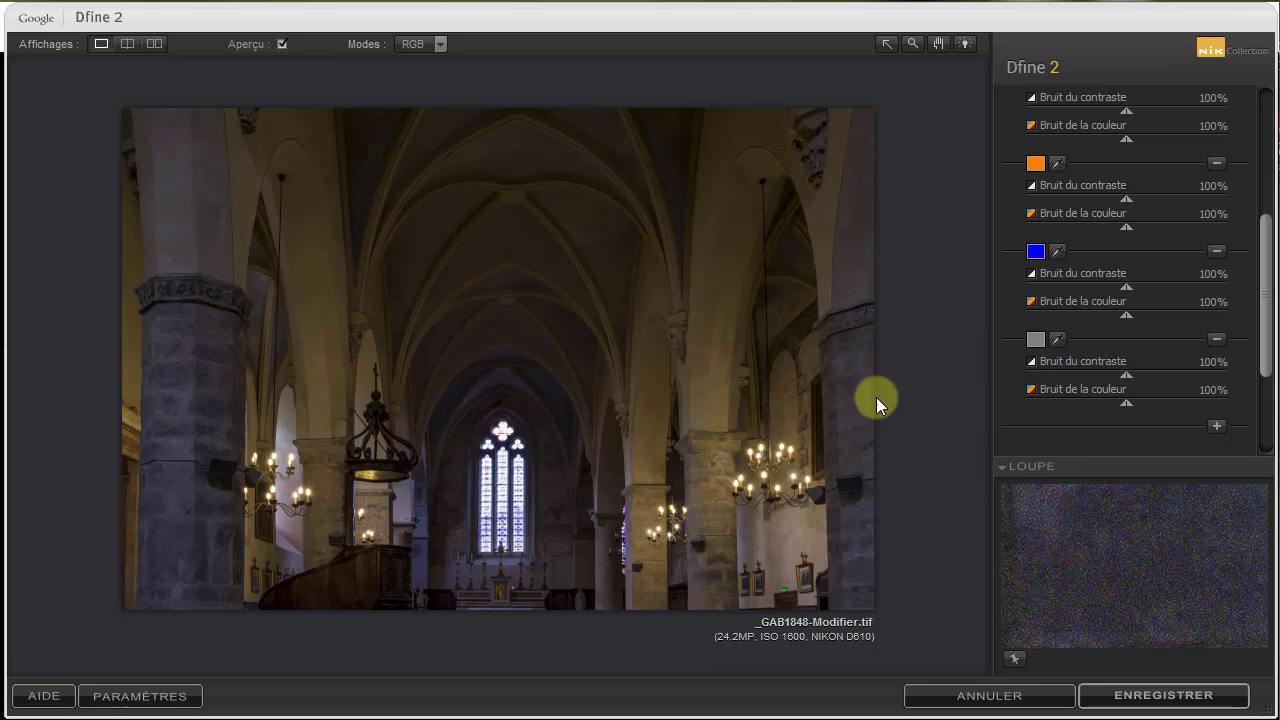
click(362, 579)
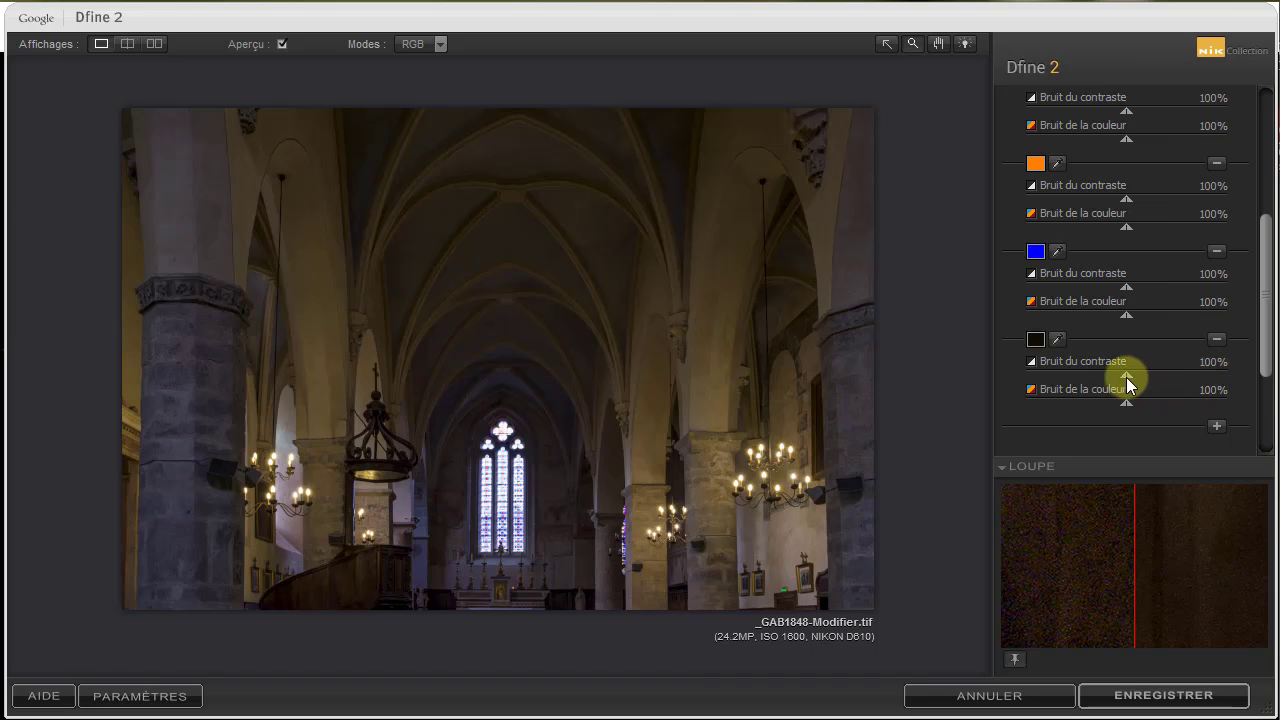
- Try 0% for both noise settings of the dark wood range, ending with Bruit du contraste at 127% and Bruit de la couleur at 116%
drag(1125, 375, 1018, 375)
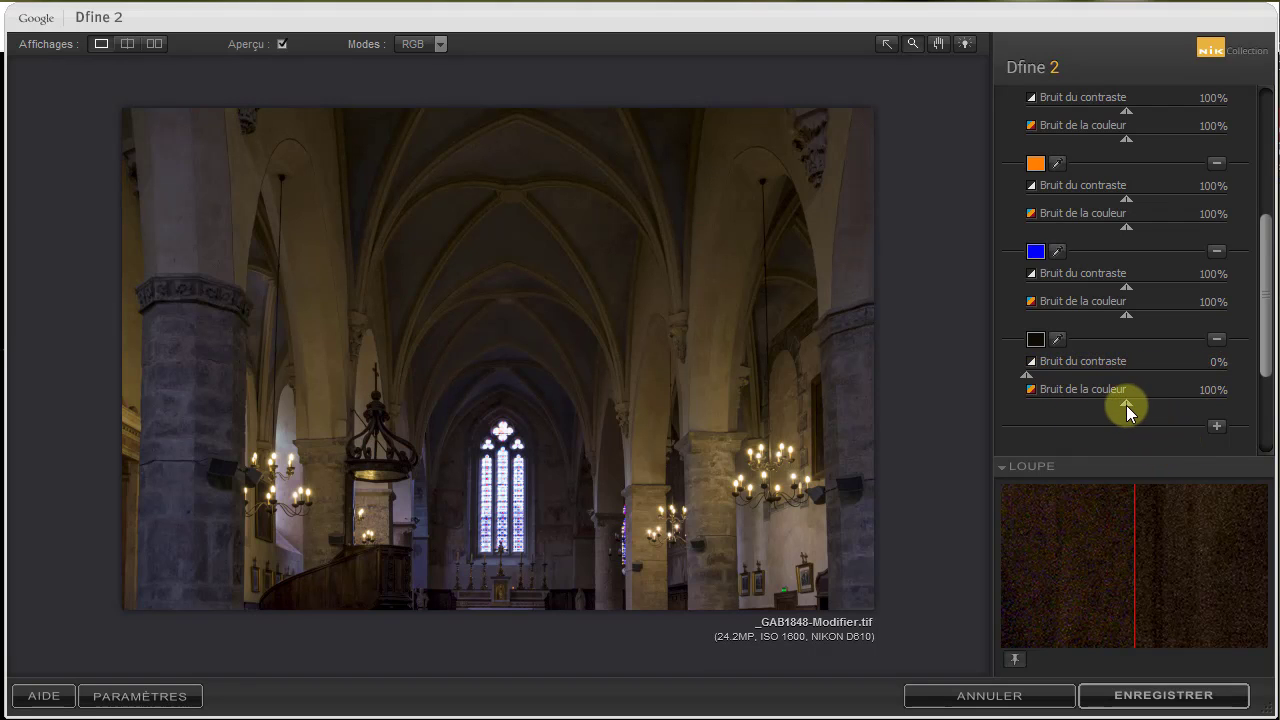
drag(1126, 405, 1017, 400)
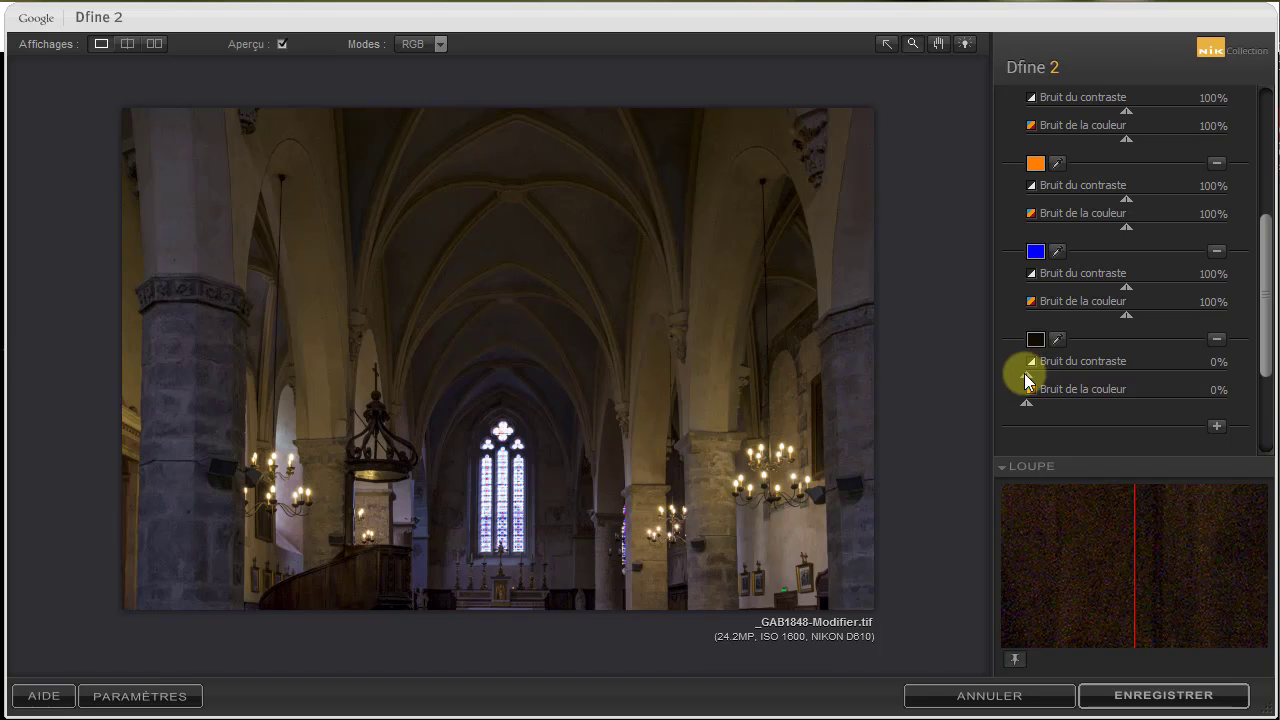
drag(1028, 372, 1151, 380)
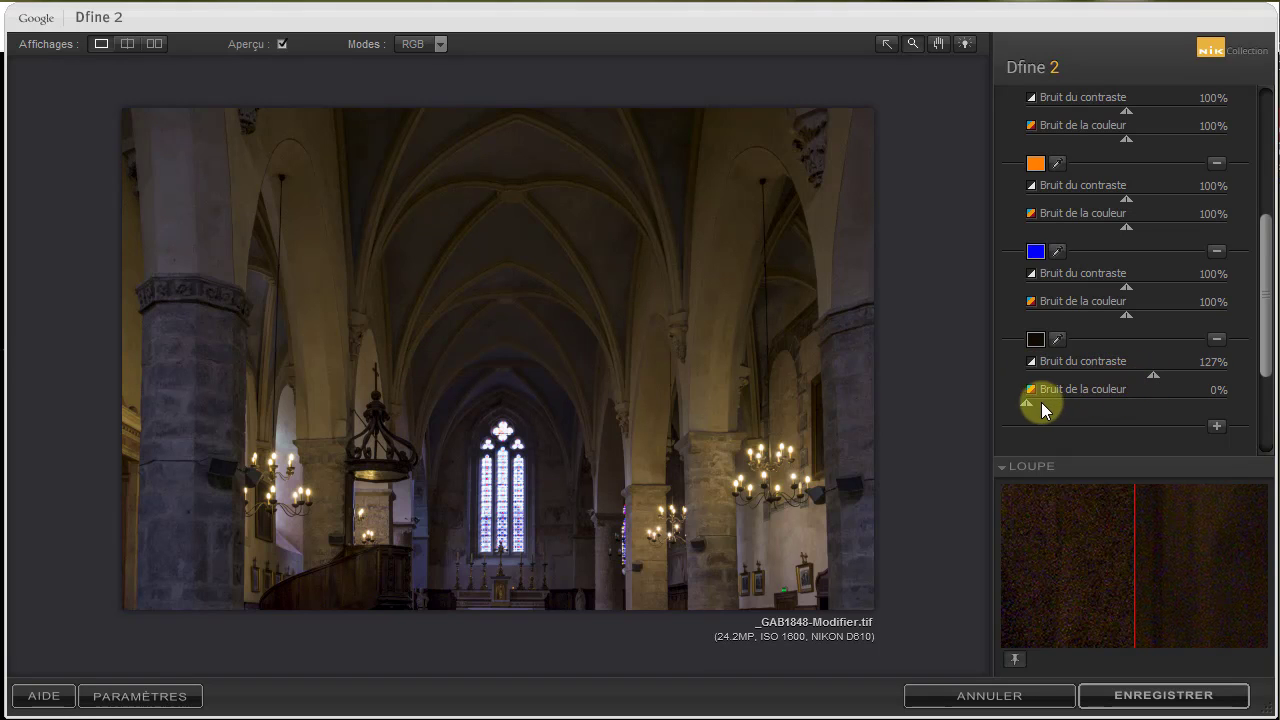
drag(1029, 403, 1146, 405)
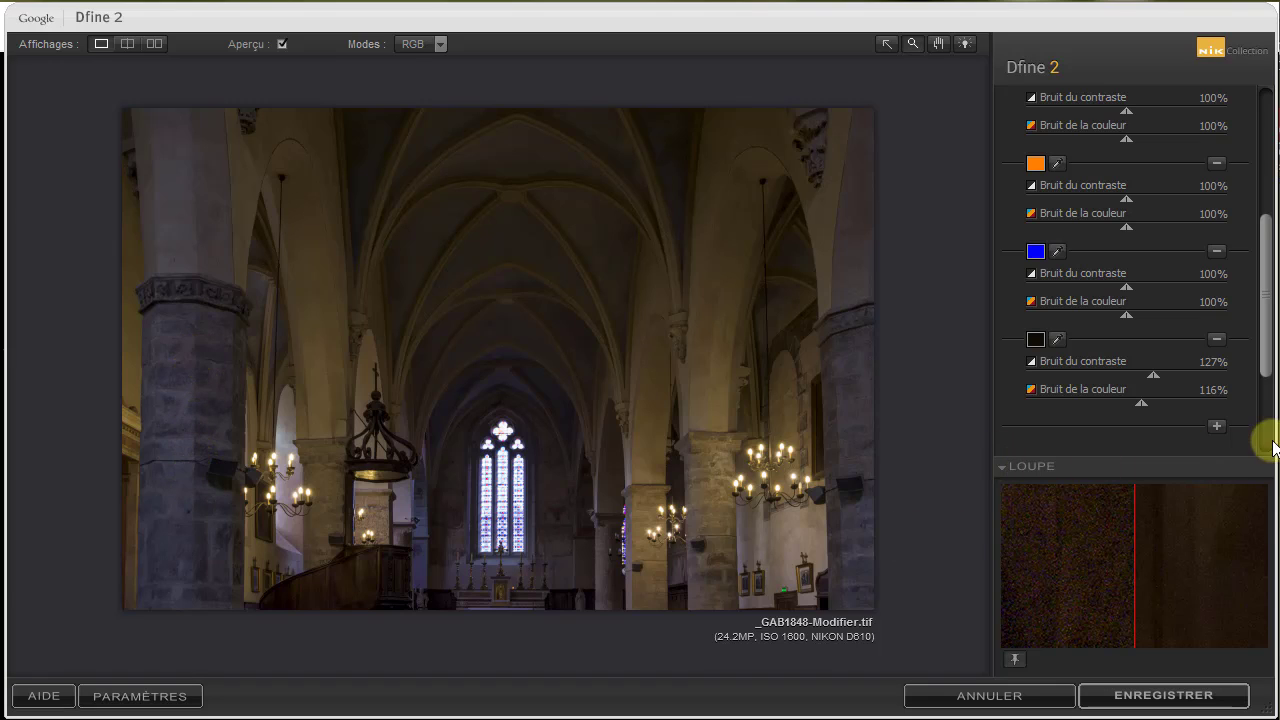
- Add a fifth colour range and sample its colour from the large stone column at the photo's left
click(1216, 428)
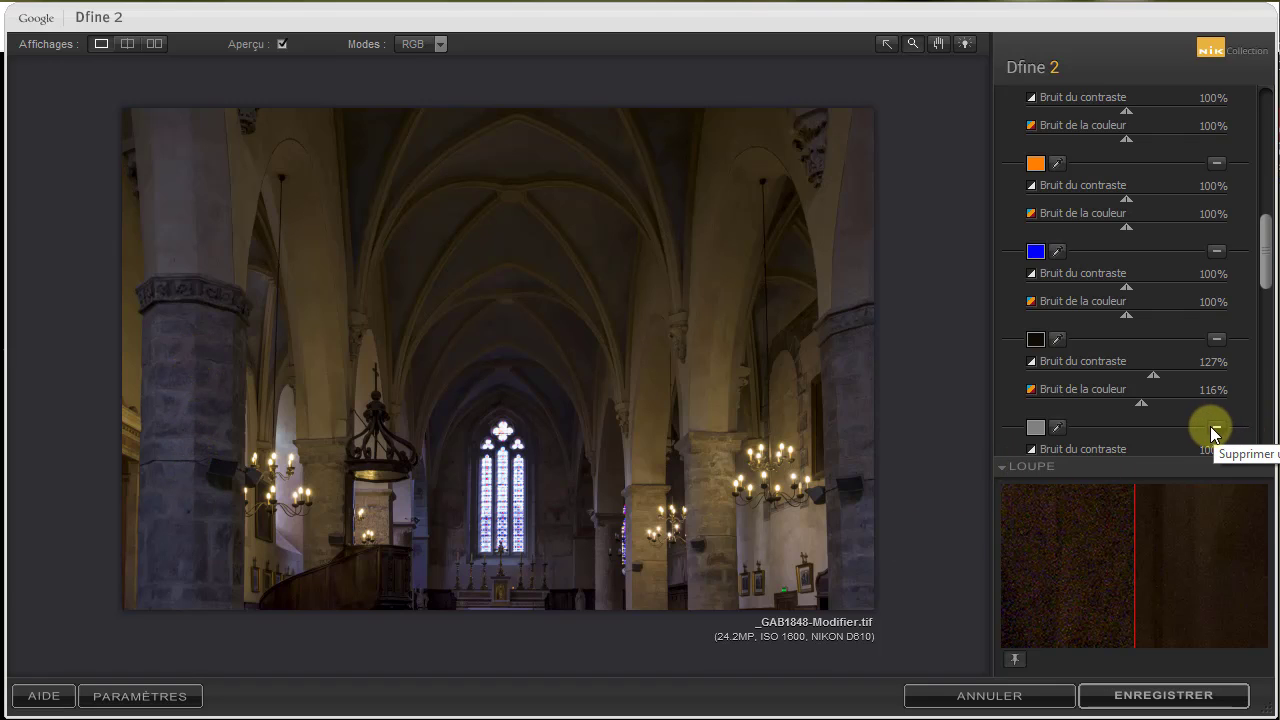
drag(1266, 269, 1245, 388)
click(1058, 318)
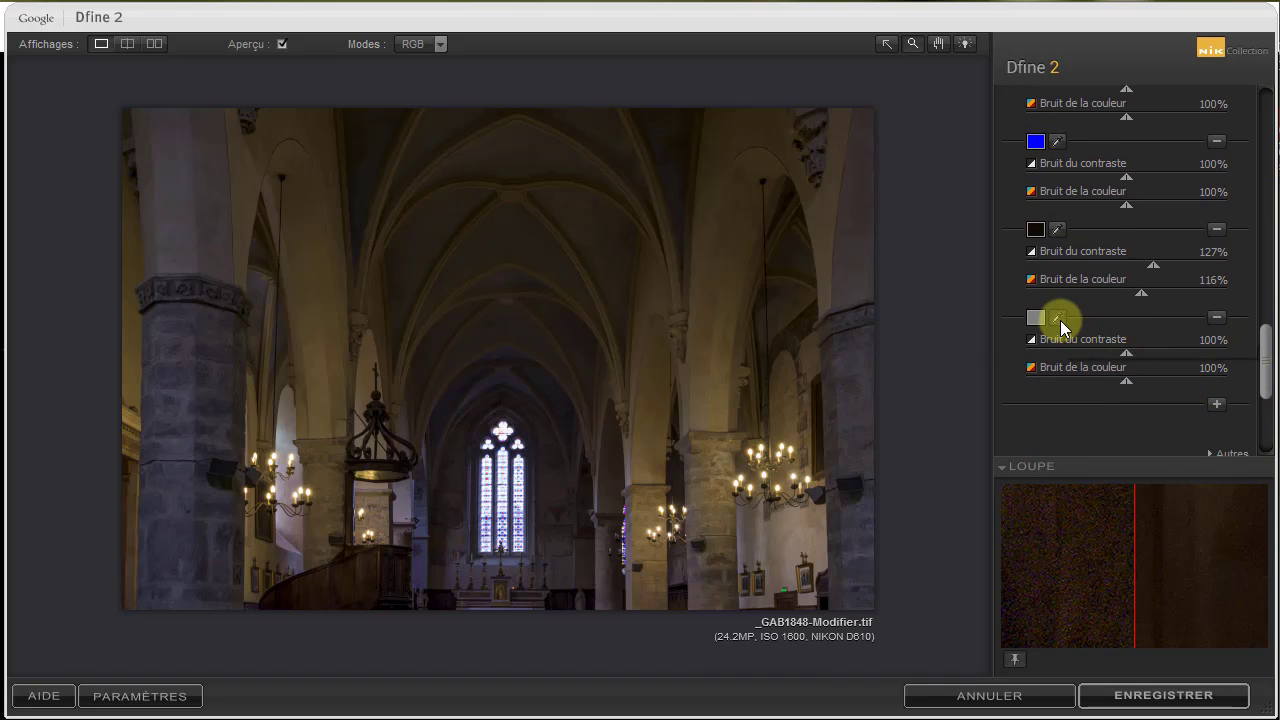
click(210, 401)
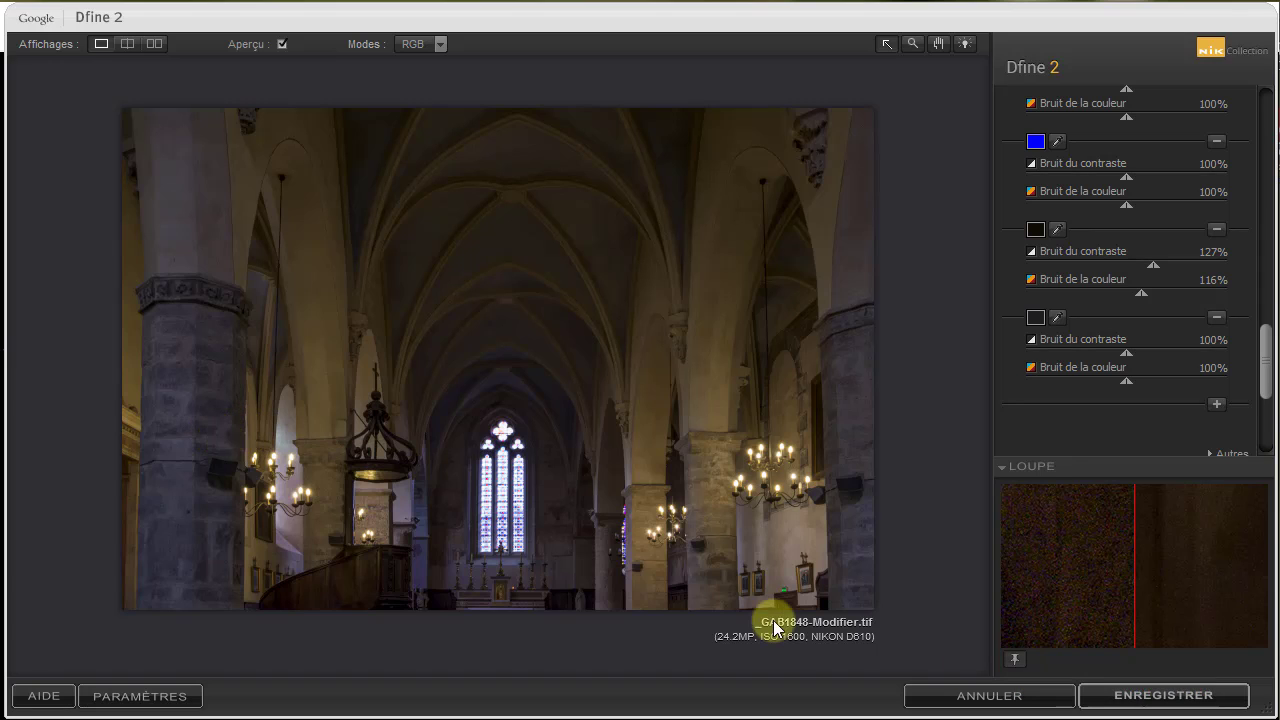
- Pin the loupe on the stone column and set that range's Bruit du contraste to 115% and Bruit de la couleur to 113%
click(1016, 662)
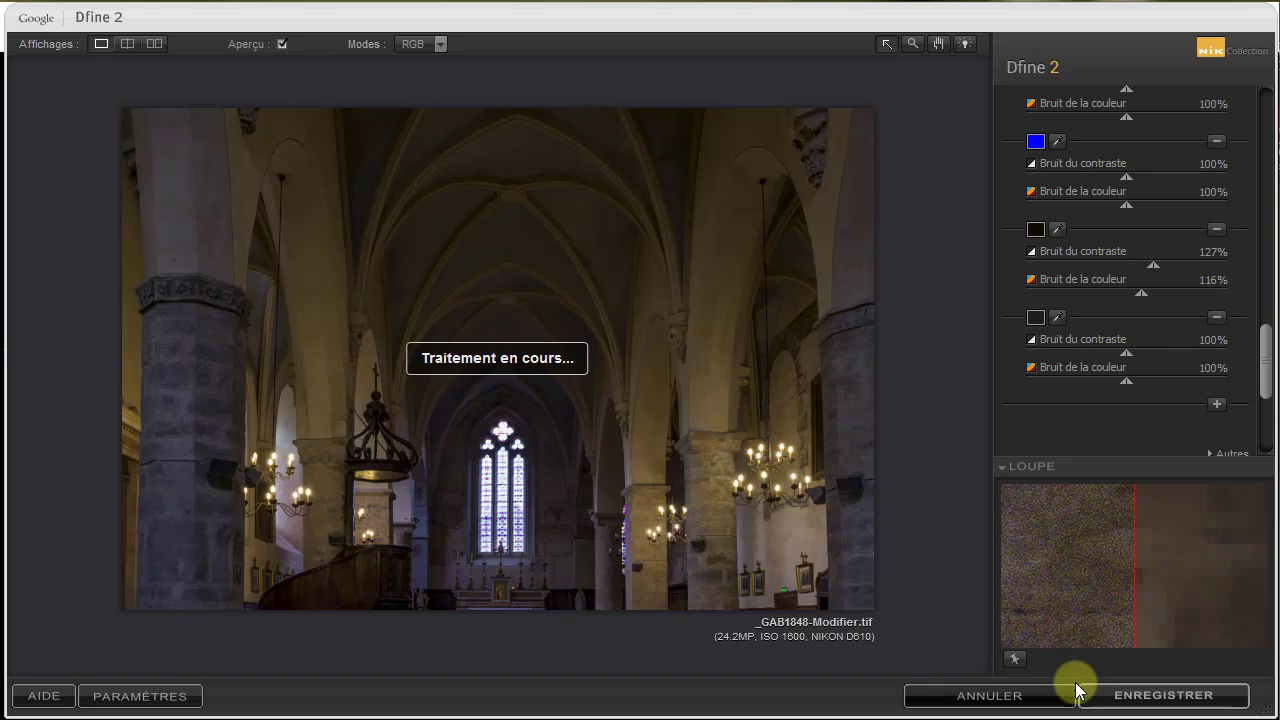
click(1012, 662)
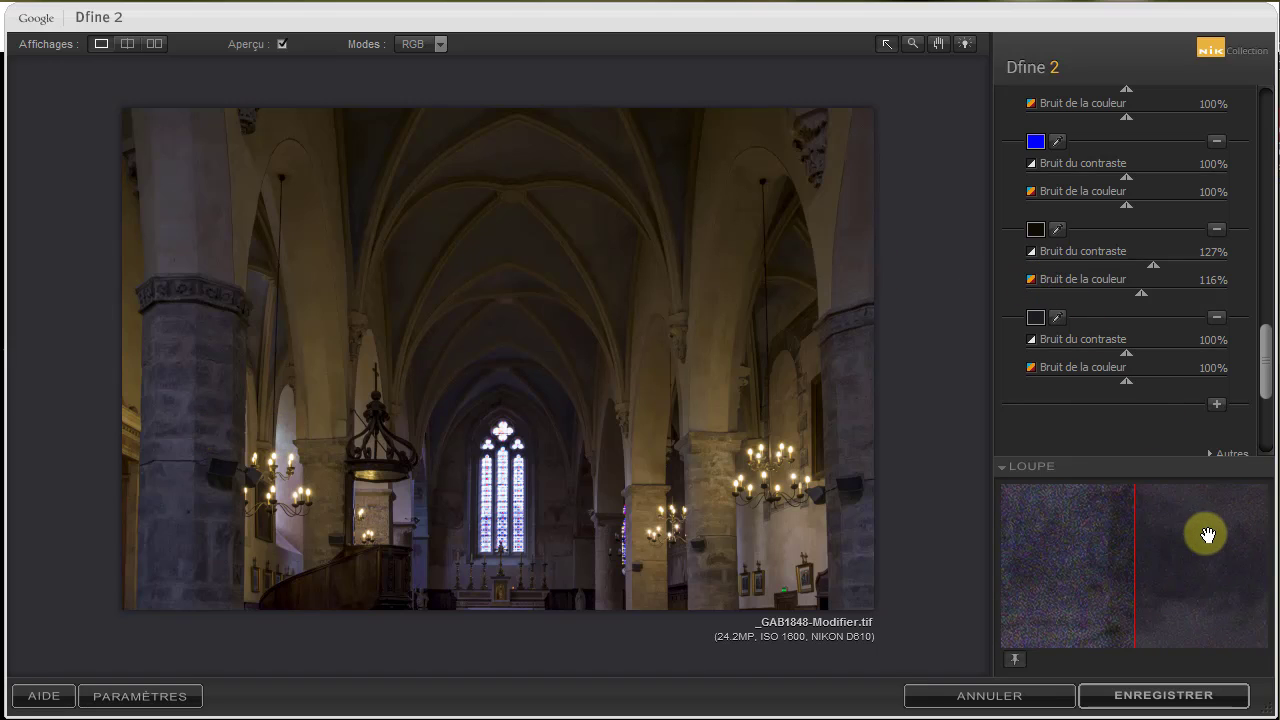
mouse_move(1126, 356)
mouse_down()
mouse_move(1139, 378)
mouse_move(1138, 354)
mouse_up()
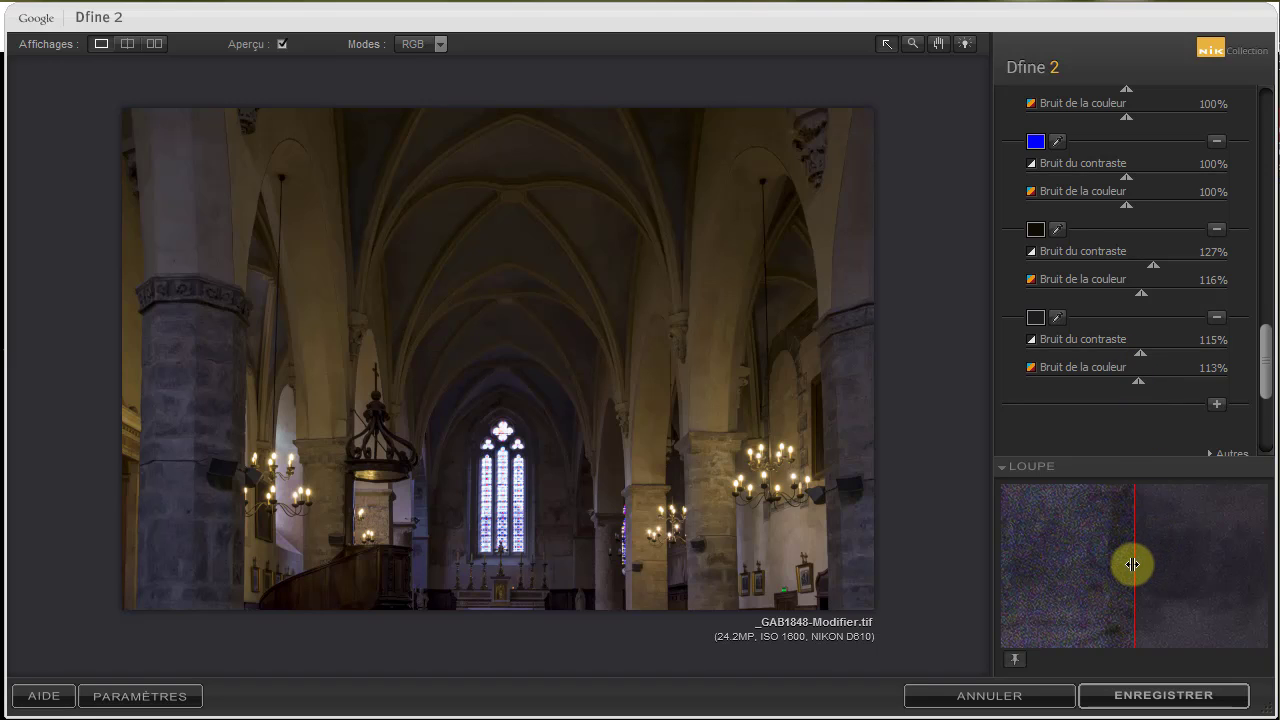
mouse_move(1131, 565)
mouse_down()
mouse_move(1037, 557)
mouse_move(1154, 566)
mouse_move(1131, 565)
mouse_up()
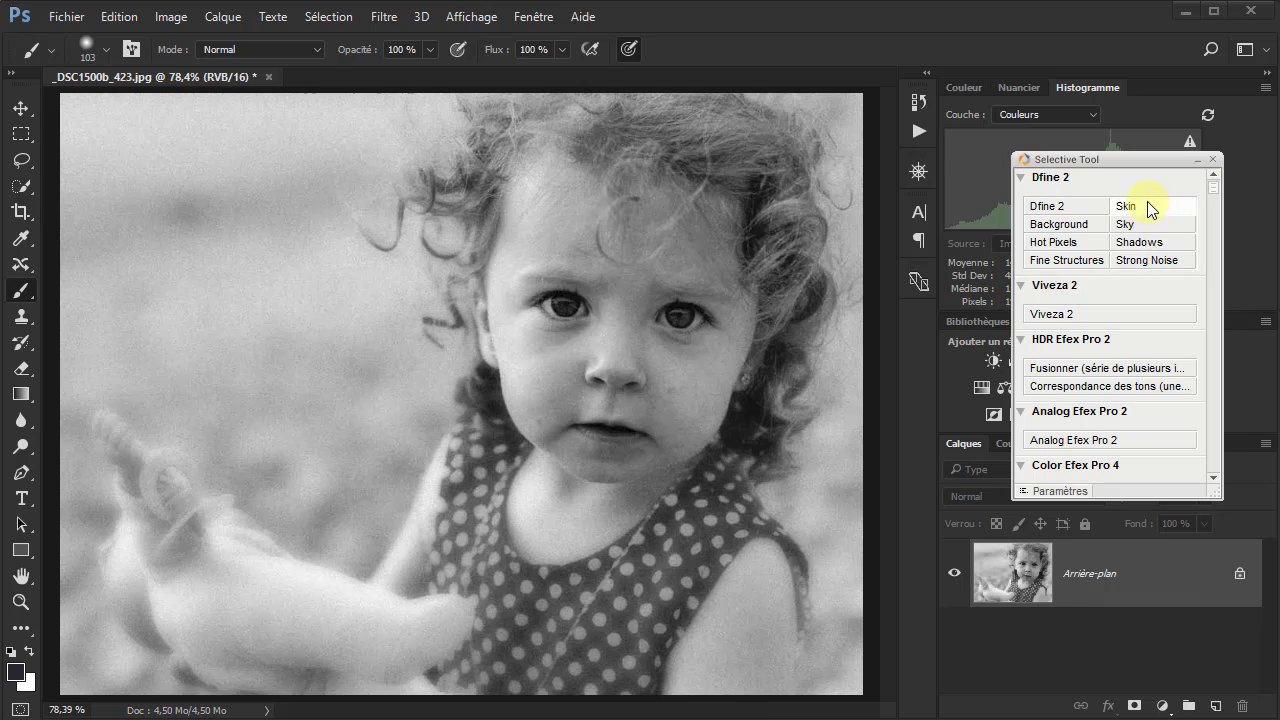
- Apply Dfine 2's Strong Noise reduction selectively to the portrait, with the mask painted over the girl's face
click(1157, 264)
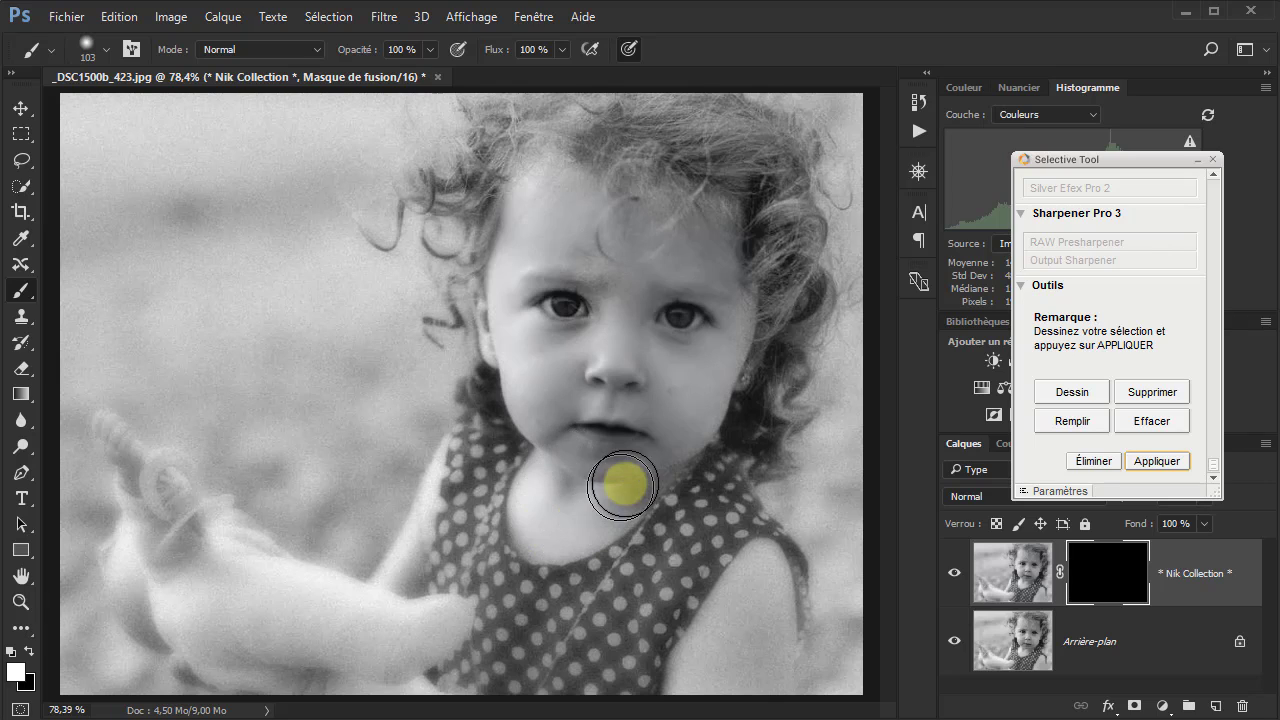
key(x)
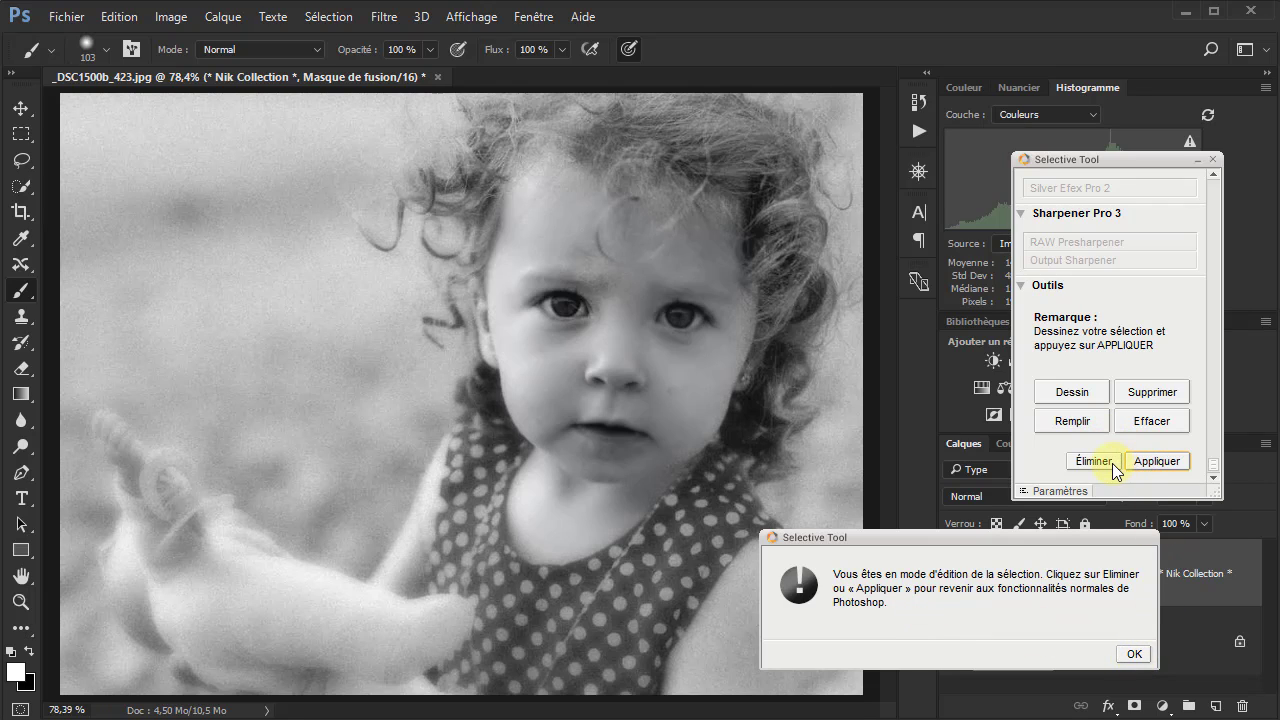
click(1133, 654)
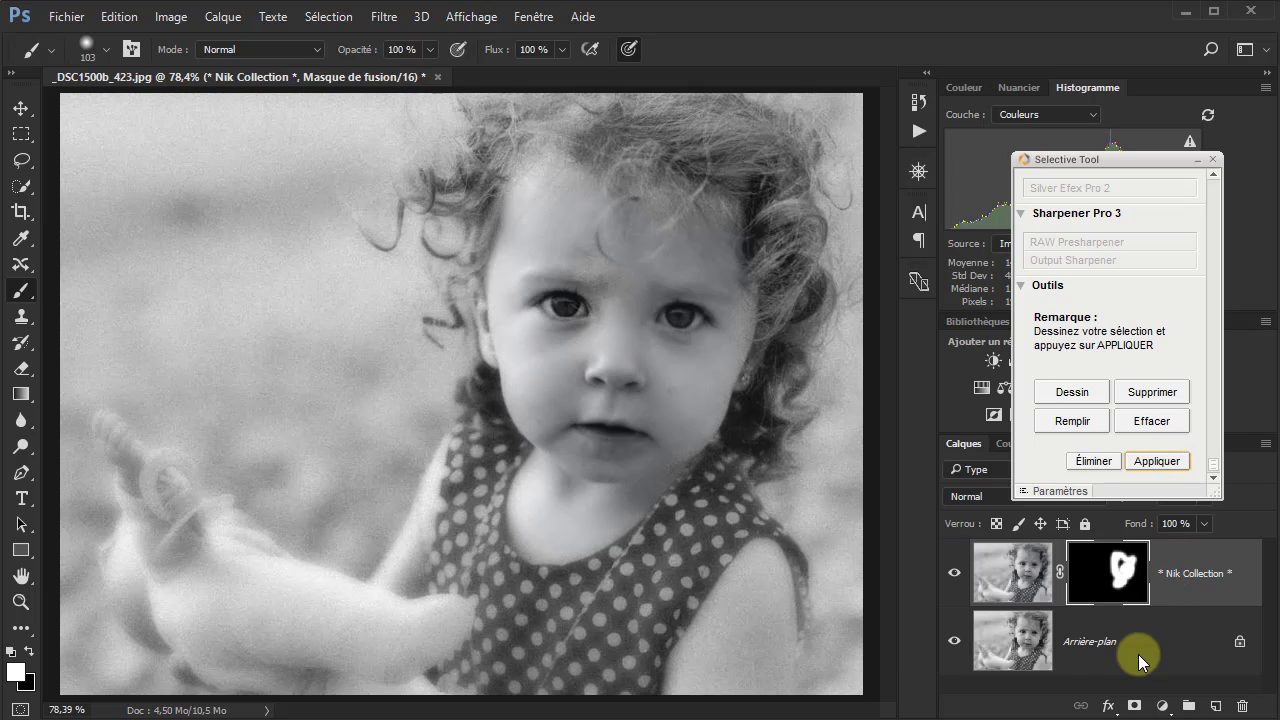
click(1160, 462)
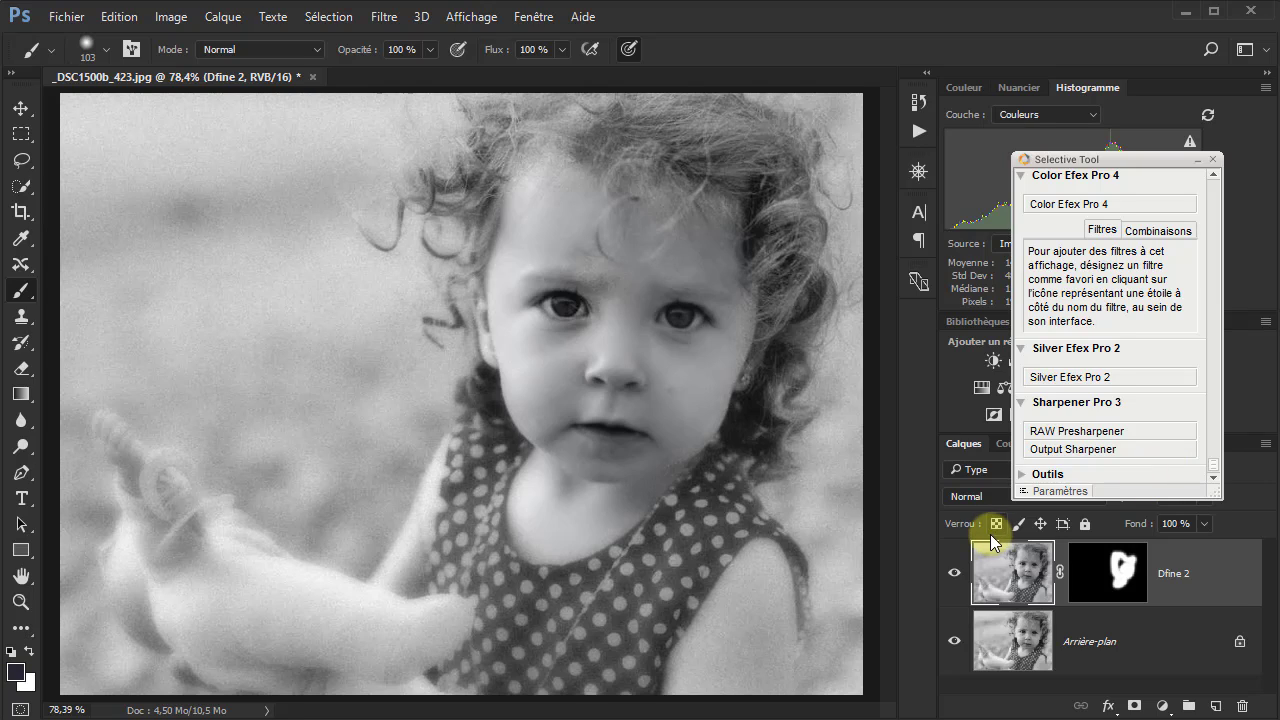
click(1120, 578)
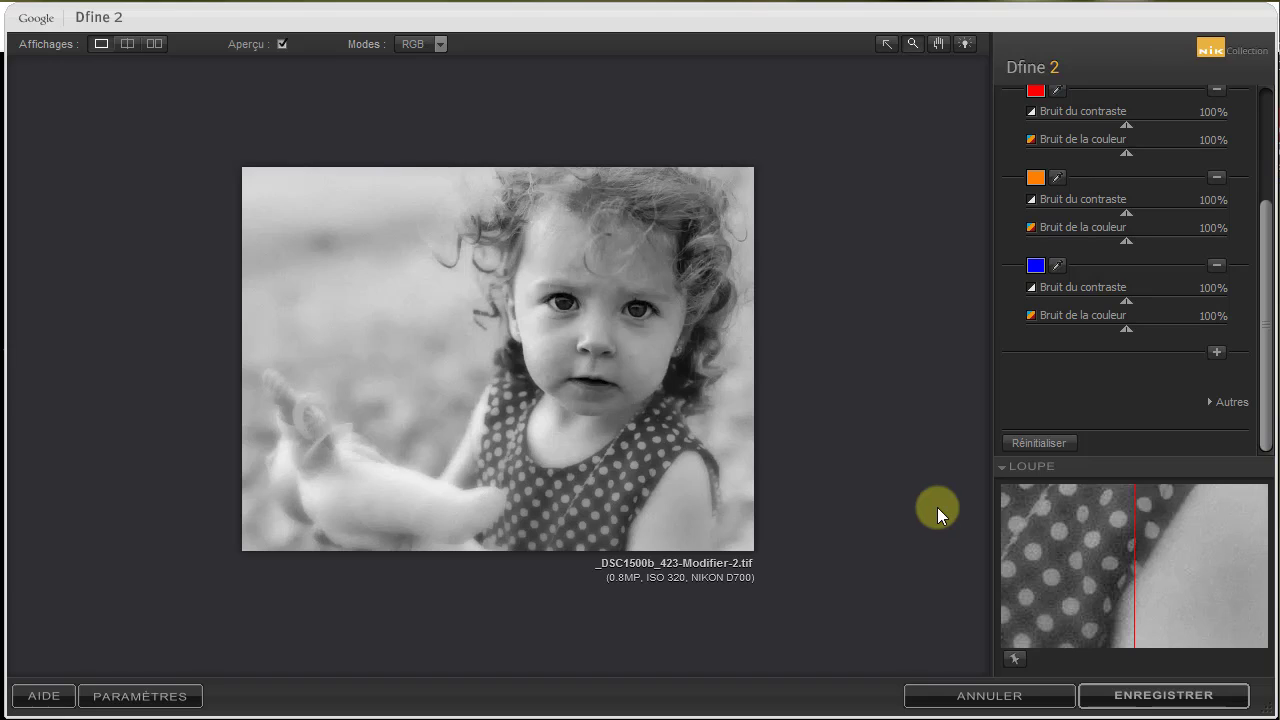
- Expand the Autres options, enable Préservation des bords at 55% and enable Déparasitage
click(1211, 401)
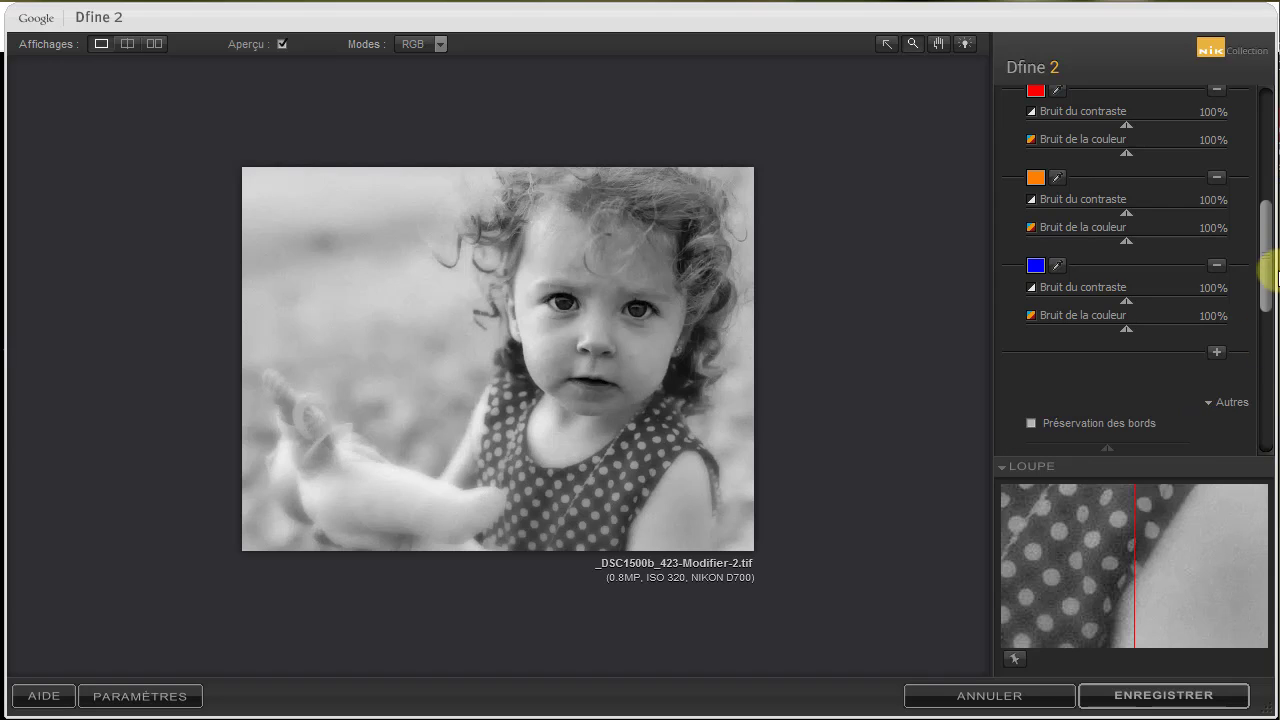
drag(1268, 277, 1268, 398)
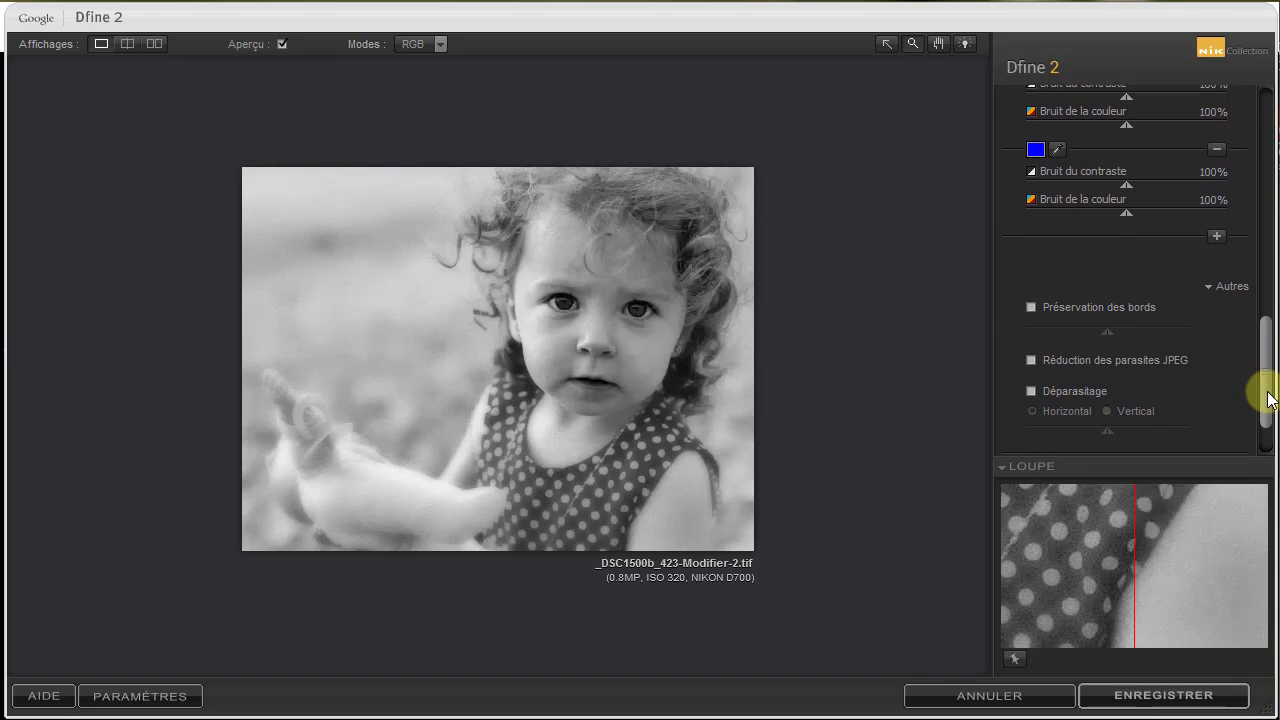
click(1031, 306)
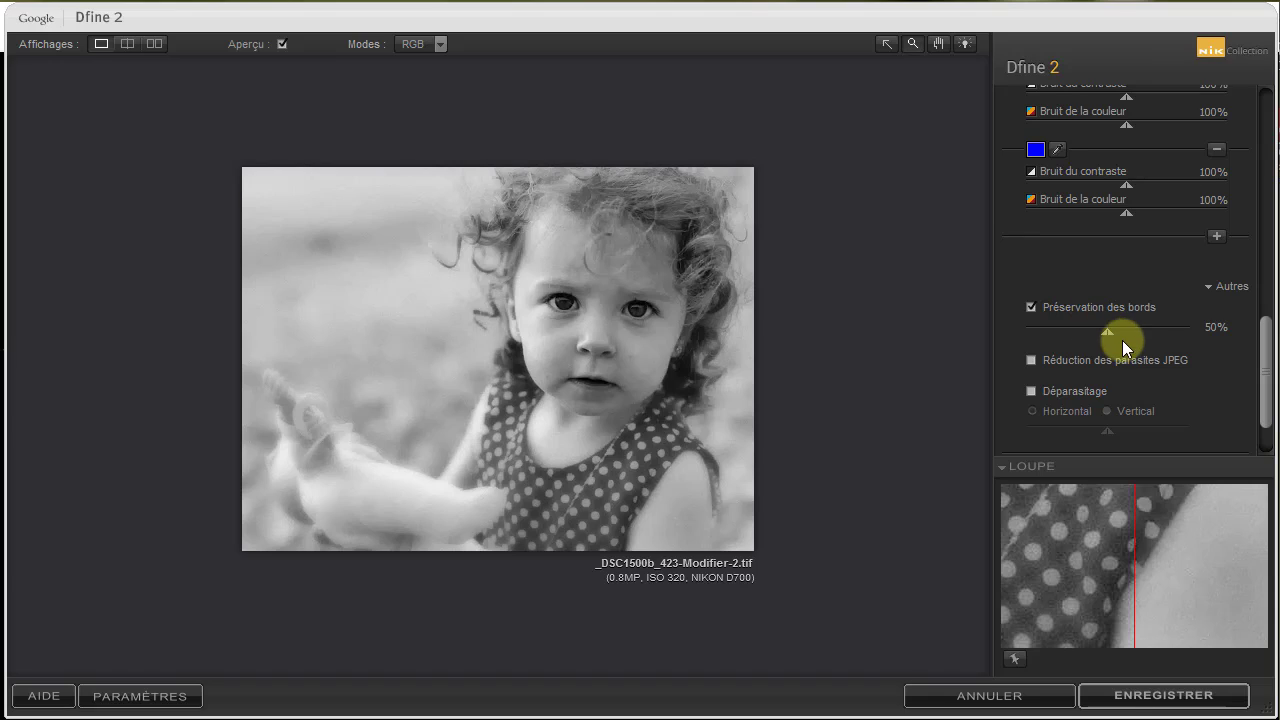
drag(1106, 333, 1113, 333)
drag(1115, 332, 1117, 333)
click(1031, 360)
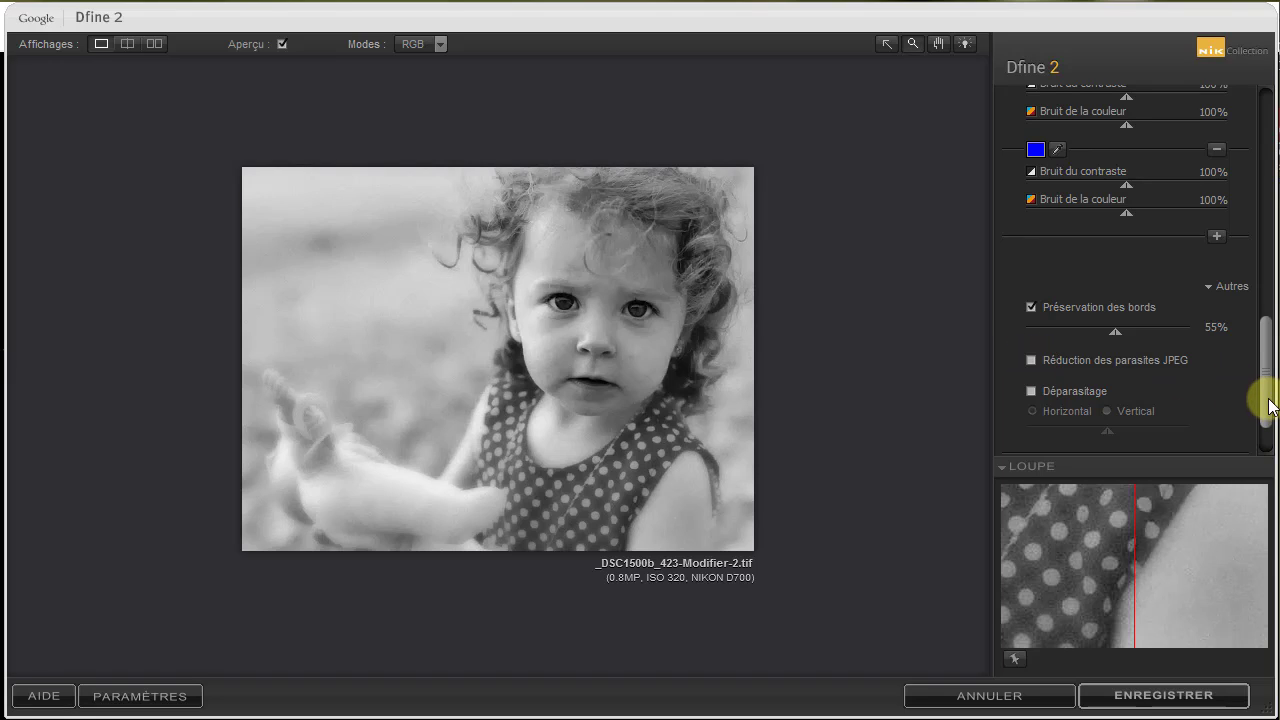
drag(1266, 402, 1265, 430)
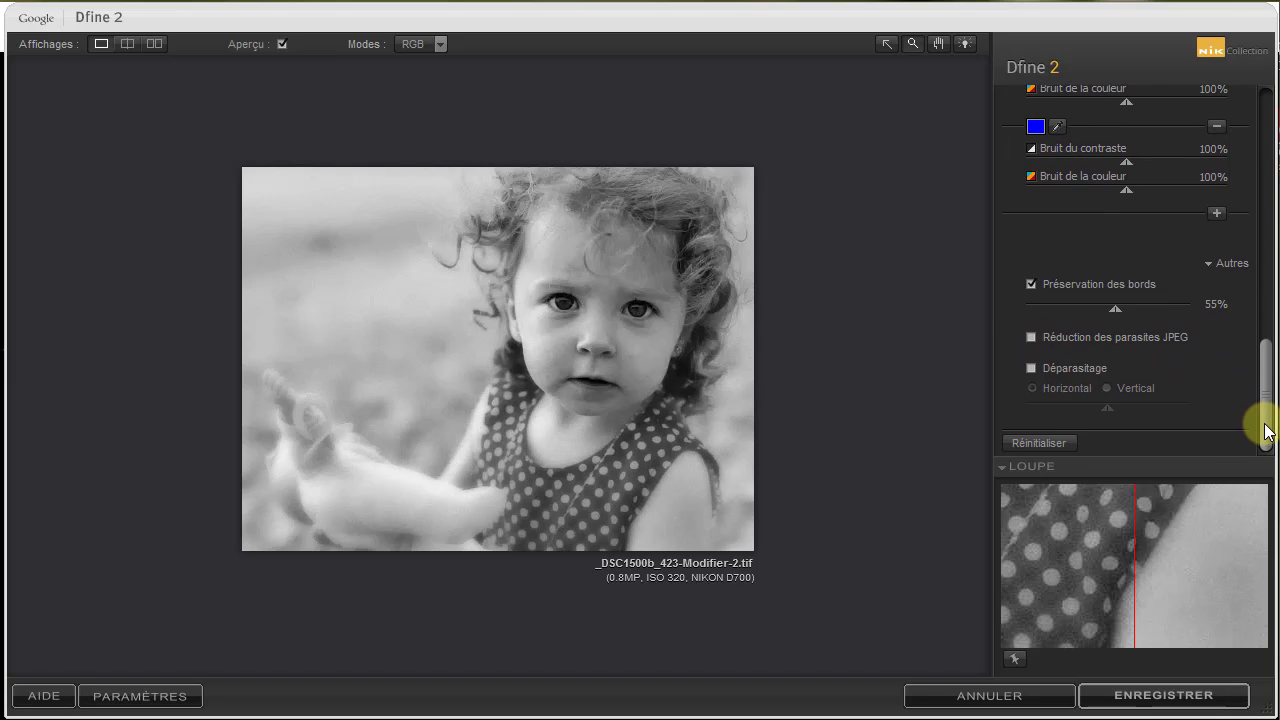
click(1031, 368)
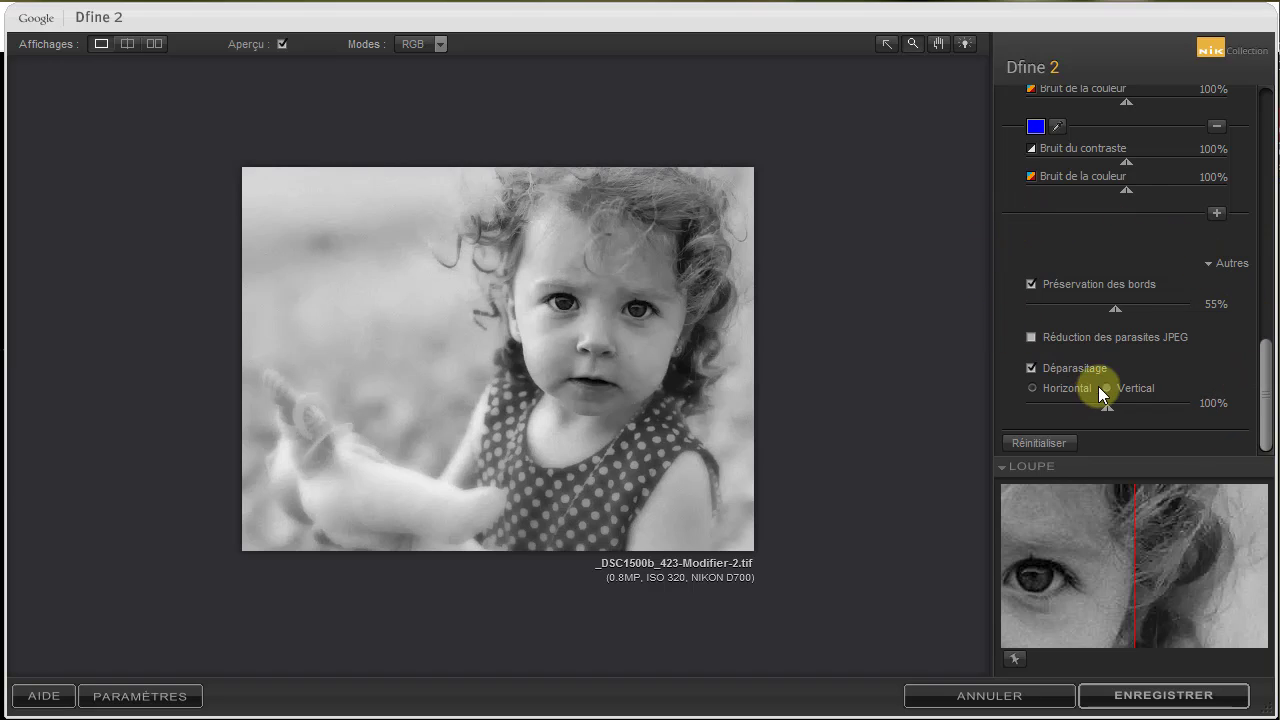
drag(1265, 368, 1260, 168)
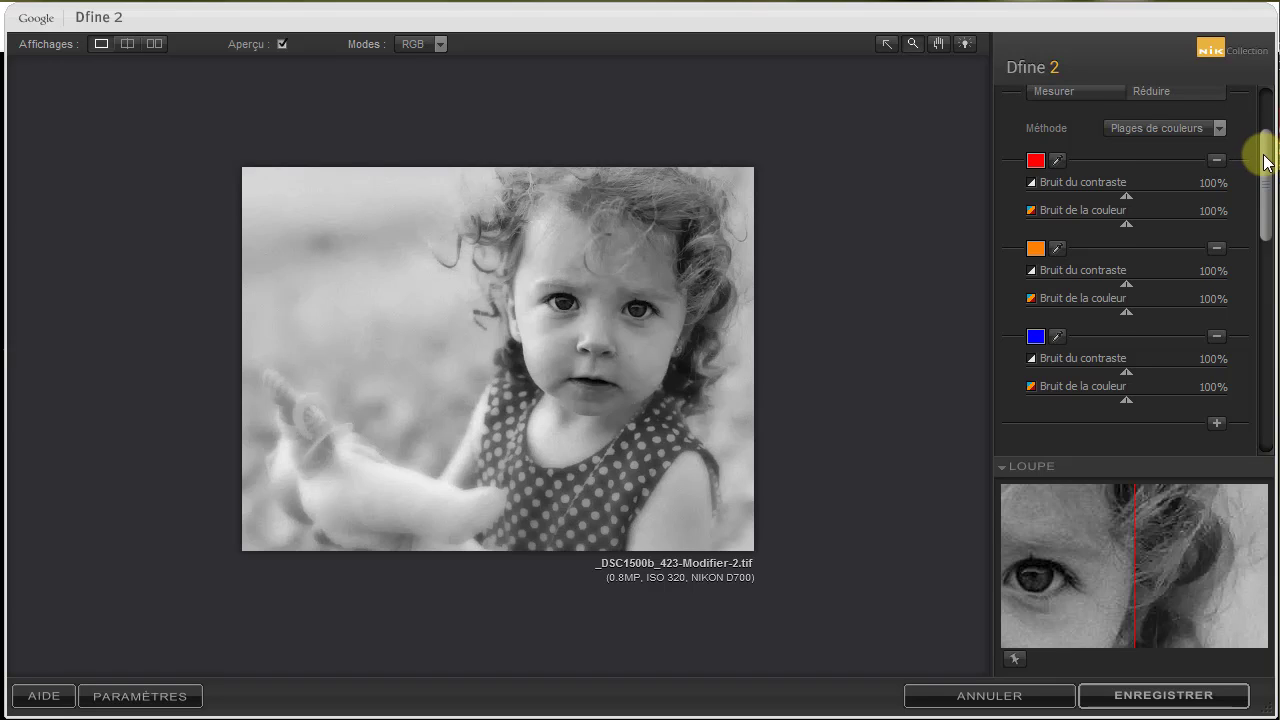
scroll(1266, 137, up, 2)
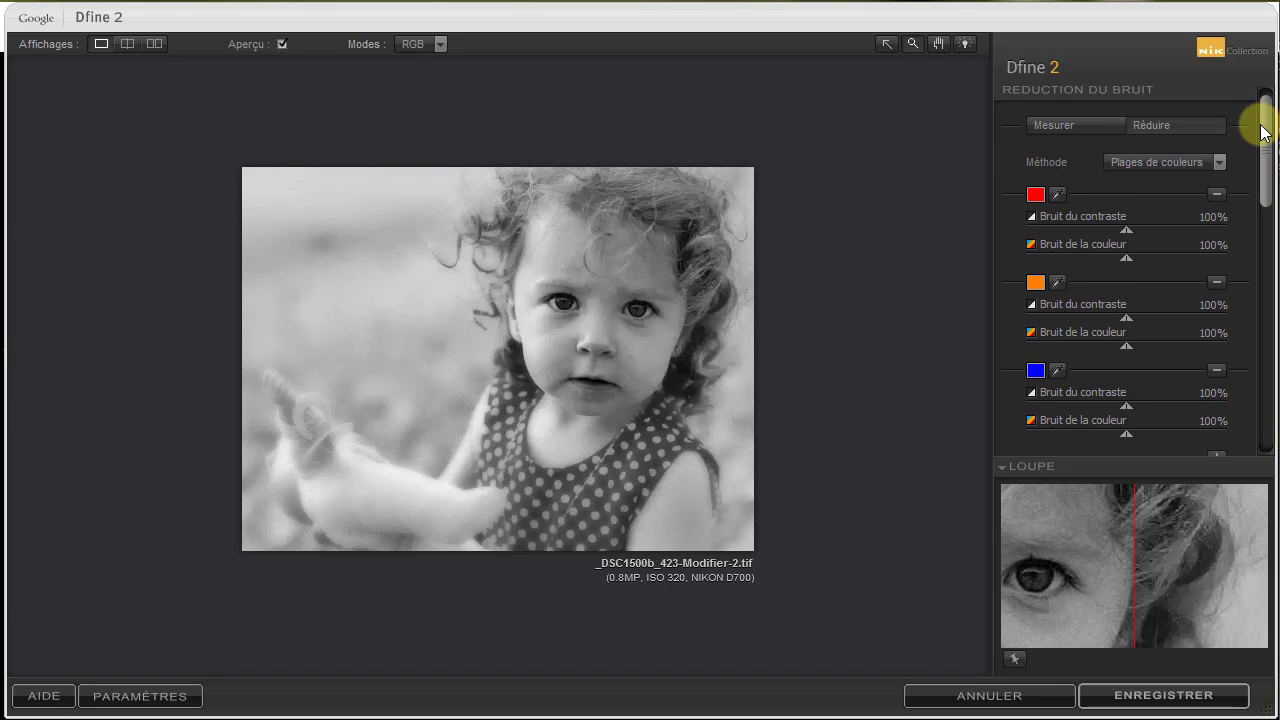